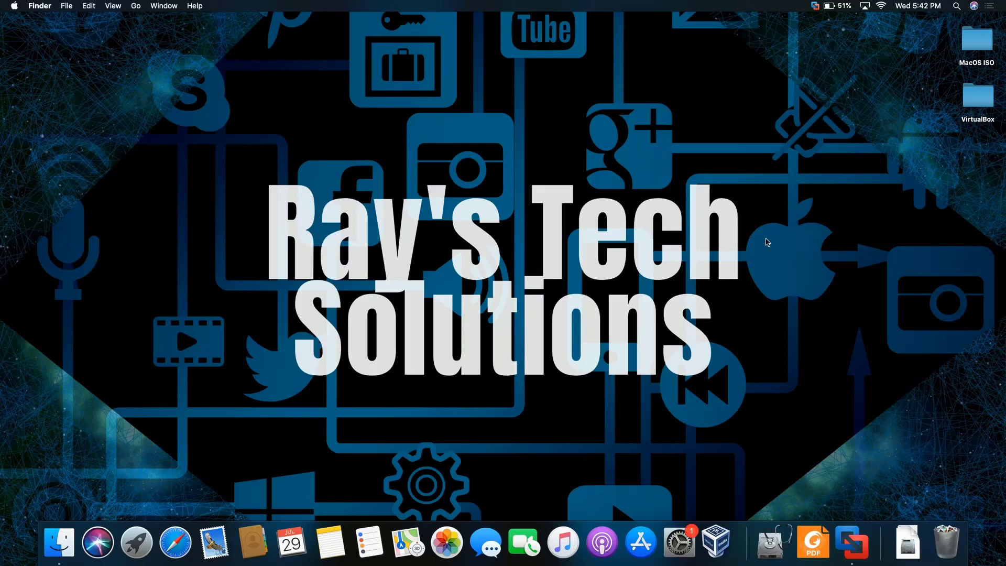
- Launch VMware Fusion and start creating a new virtual machine
left_click(855, 529)
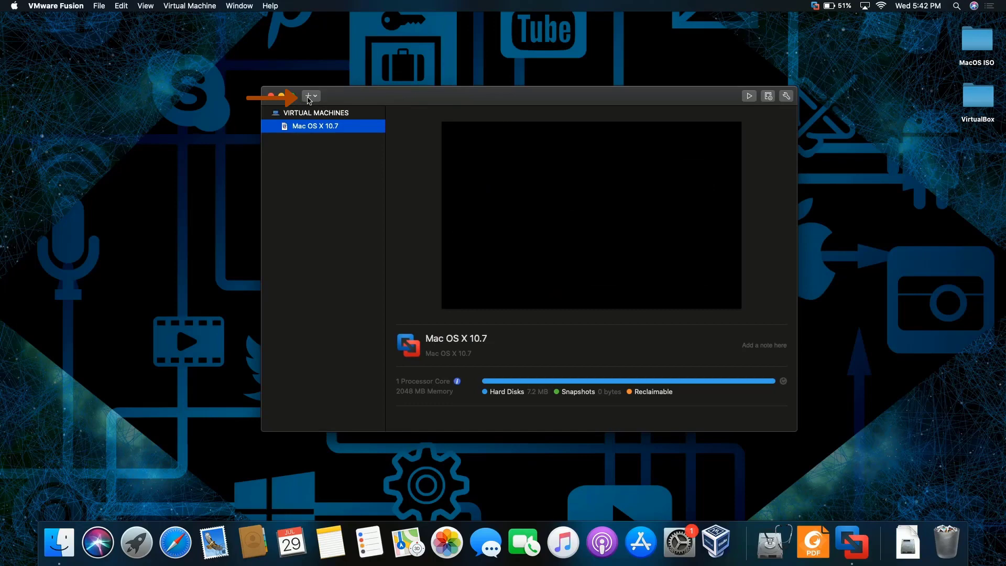
left_click(308, 98)
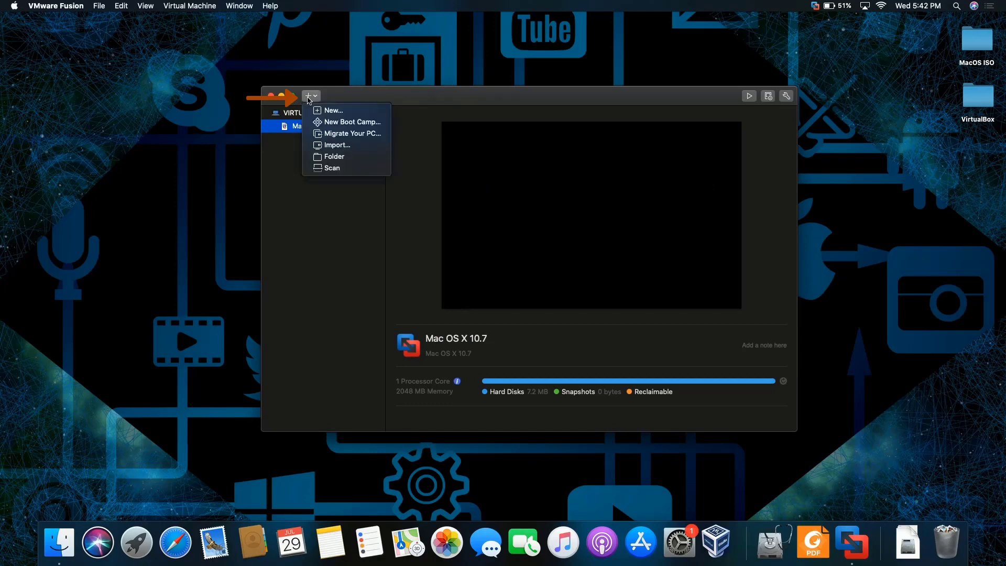
left_click(343, 112)
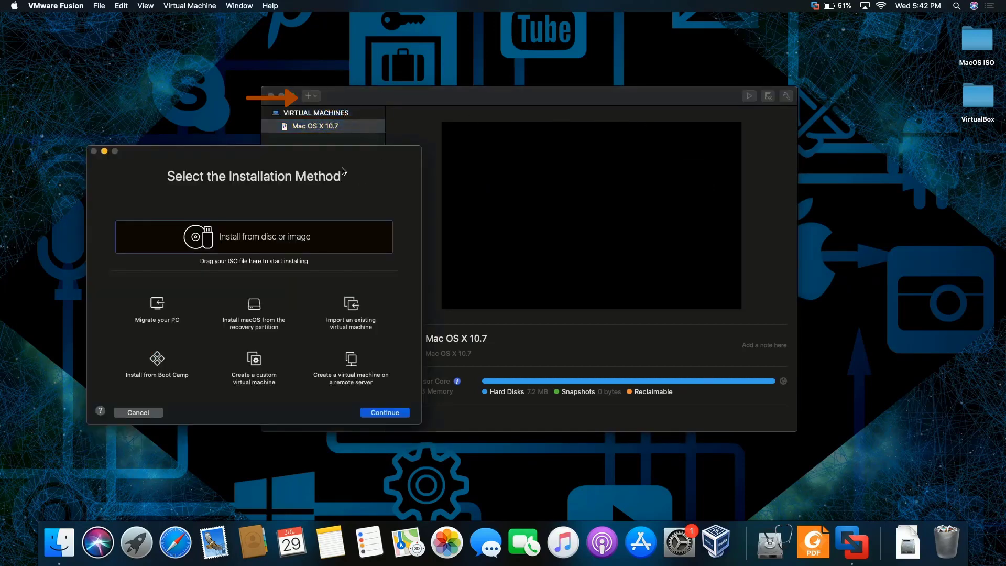
- Drag MAC OS X Mountain Lion.iso from the MacOS ISO folder onto the Installation Method dialog
left_click_drag(332, 159, 354, 51)
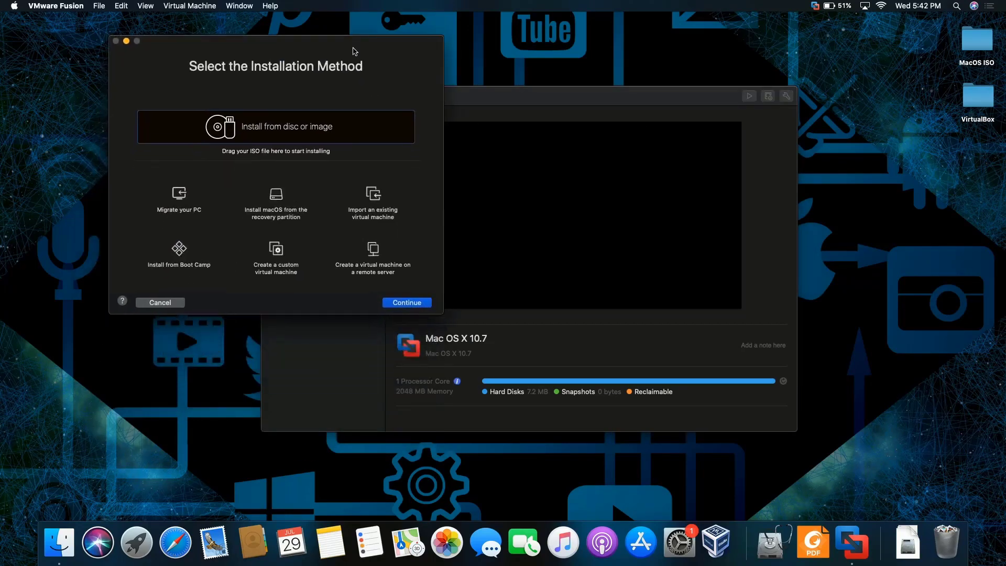
double_click(980, 43)
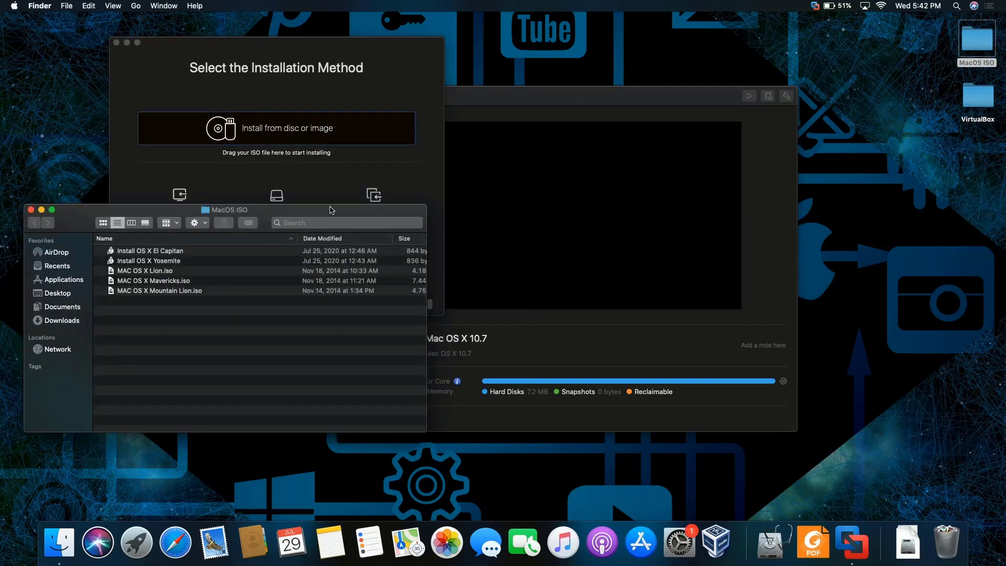
left_click_drag(331, 210, 785, 51)
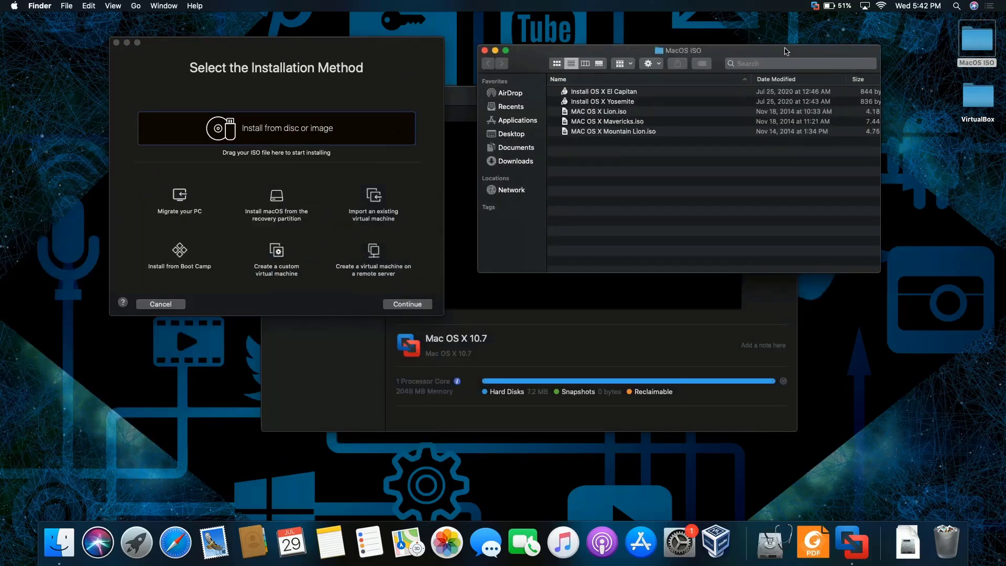
left_click(643, 135)
left_click_drag(643, 135, 353, 158)
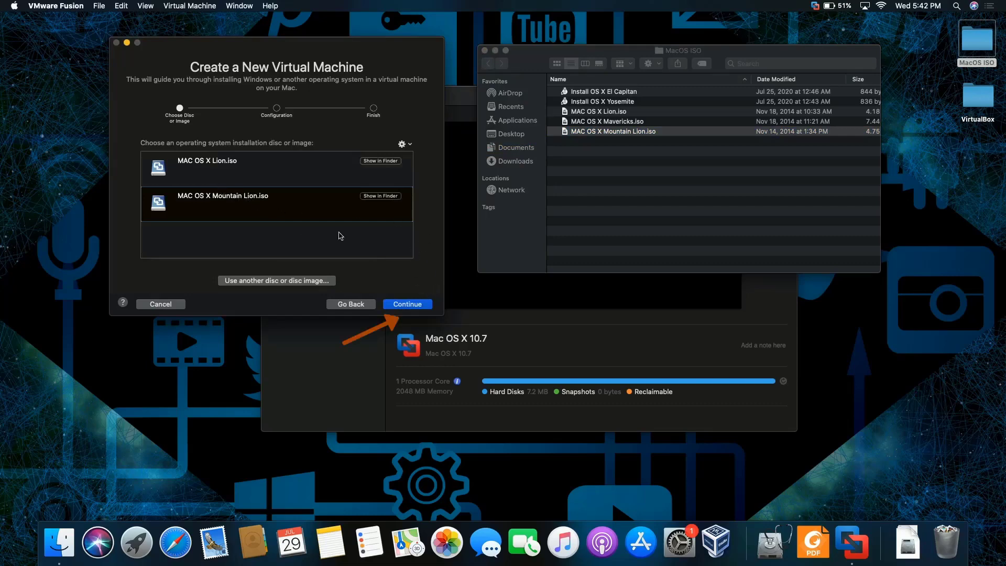
- Choose Apple OS X > OS X 10.8 as the guest and finish with 40 GB disk, 2 GB memory
left_click(414, 308)
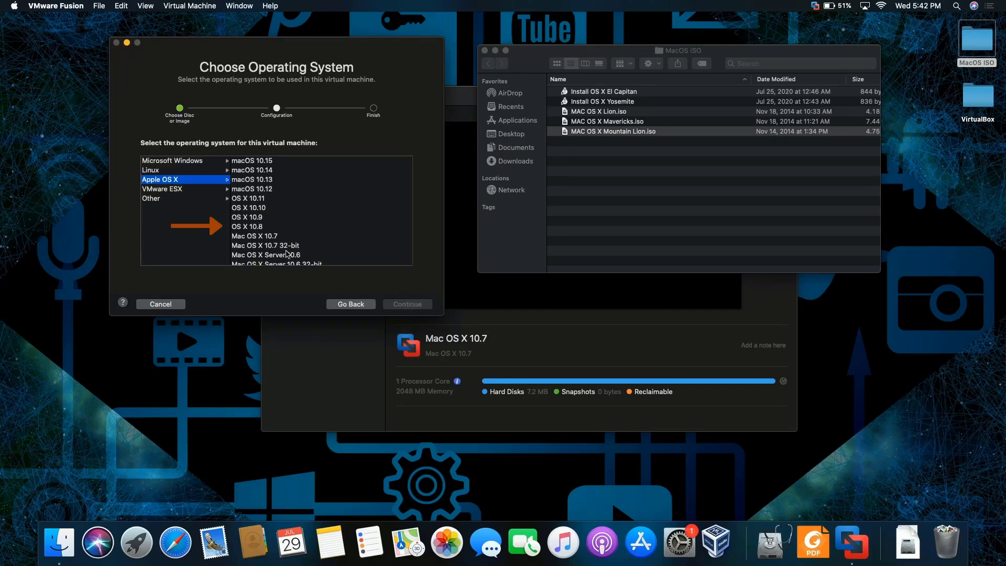
left_click(278, 228)
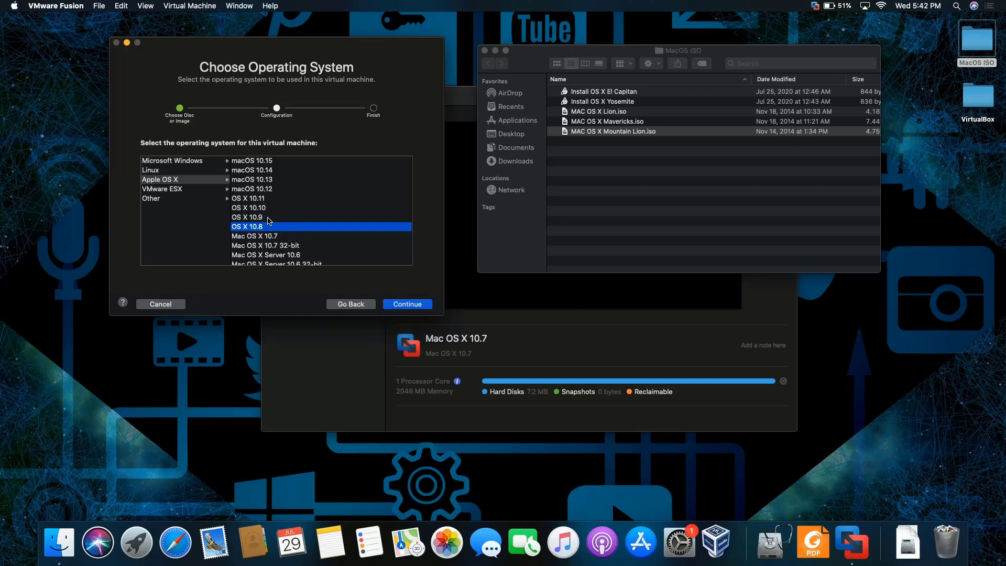
key("Return")
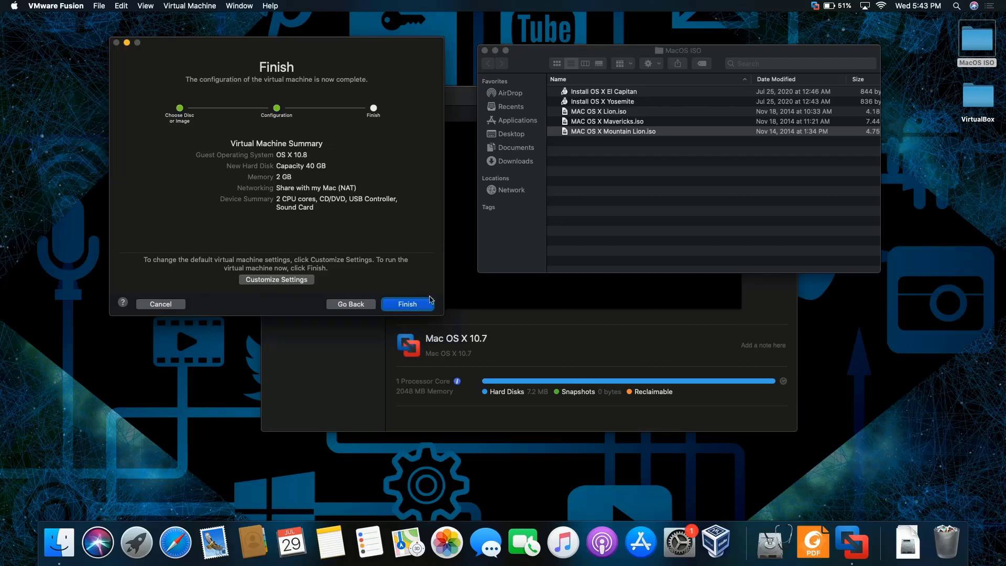
left_click(408, 303)
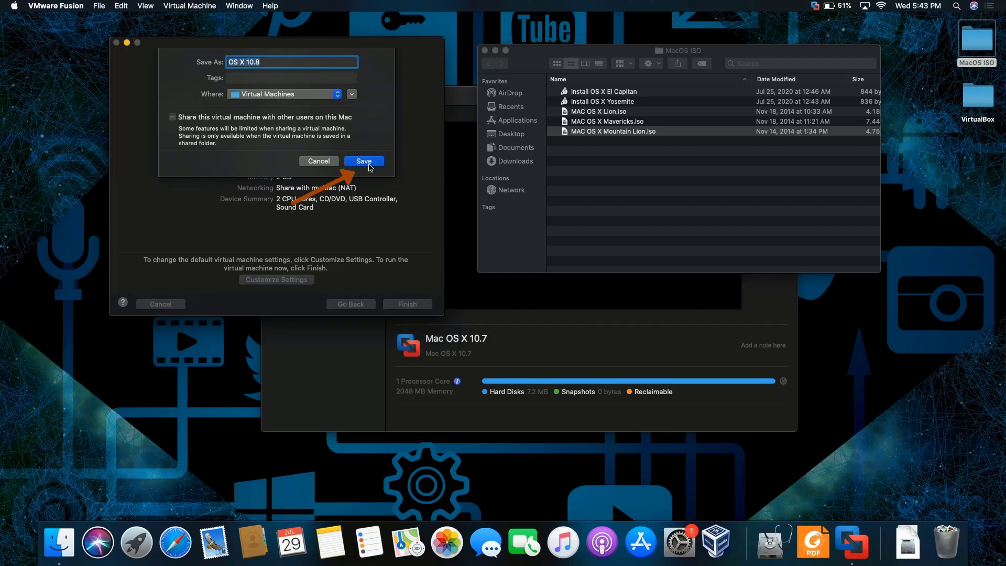
- Save the machine as OS X 10.8 and power it on to boot the installer
left_click(365, 161)
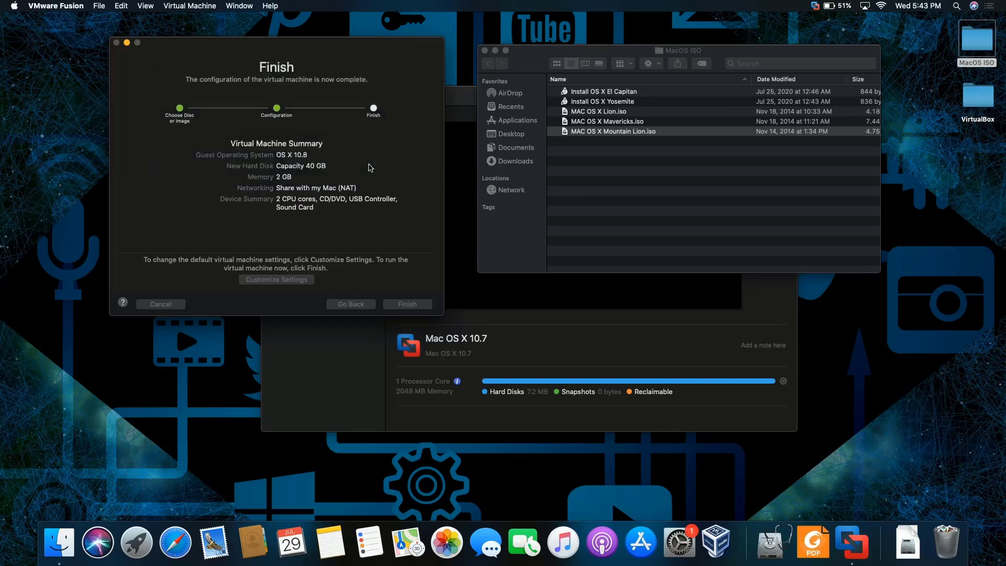
key("Return")
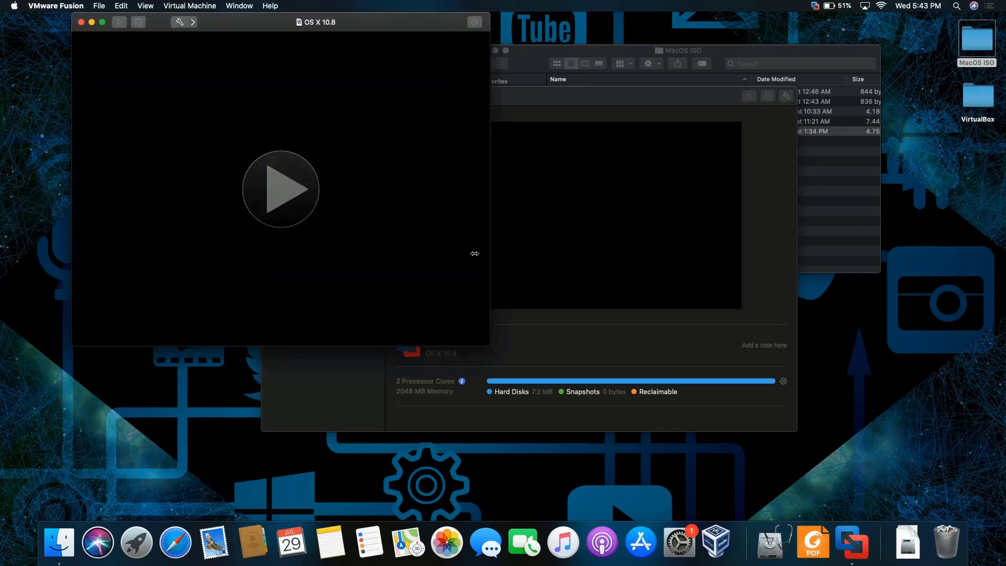
left_click(291, 207)
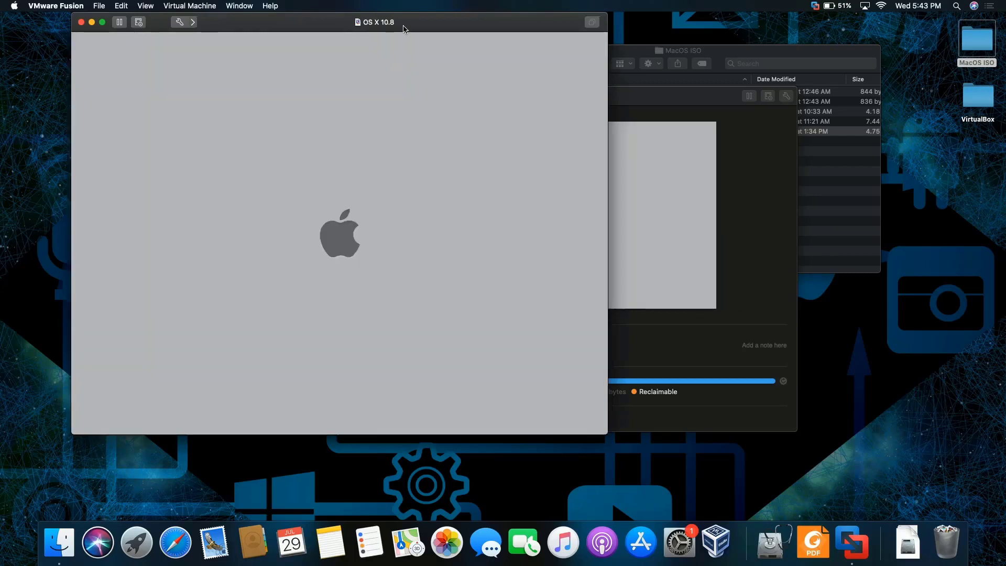
left_click_drag(403, 28, 441, 41)
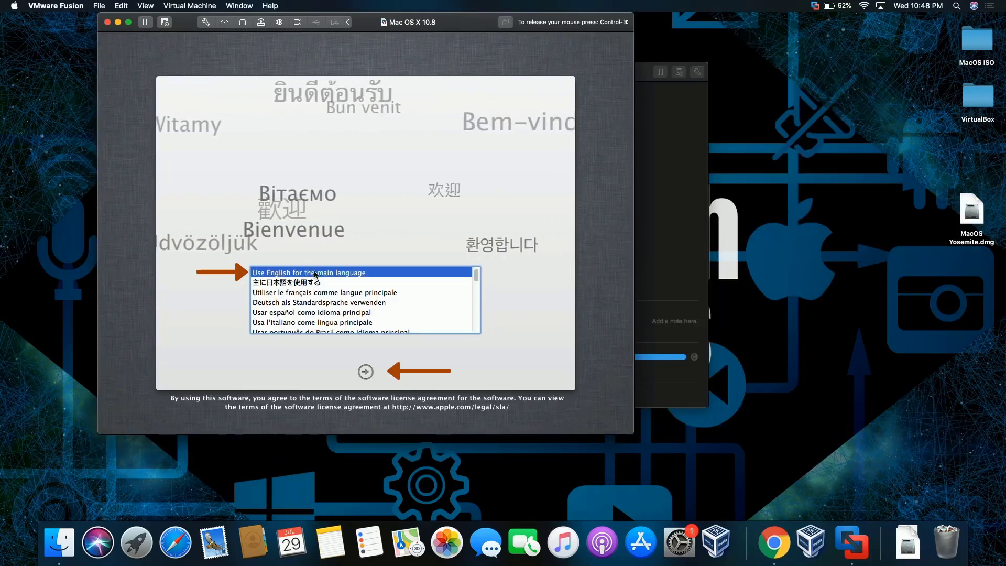
- Keep English as the main language and open Disk Utility to inspect the virtual disk
left_click(366, 372)
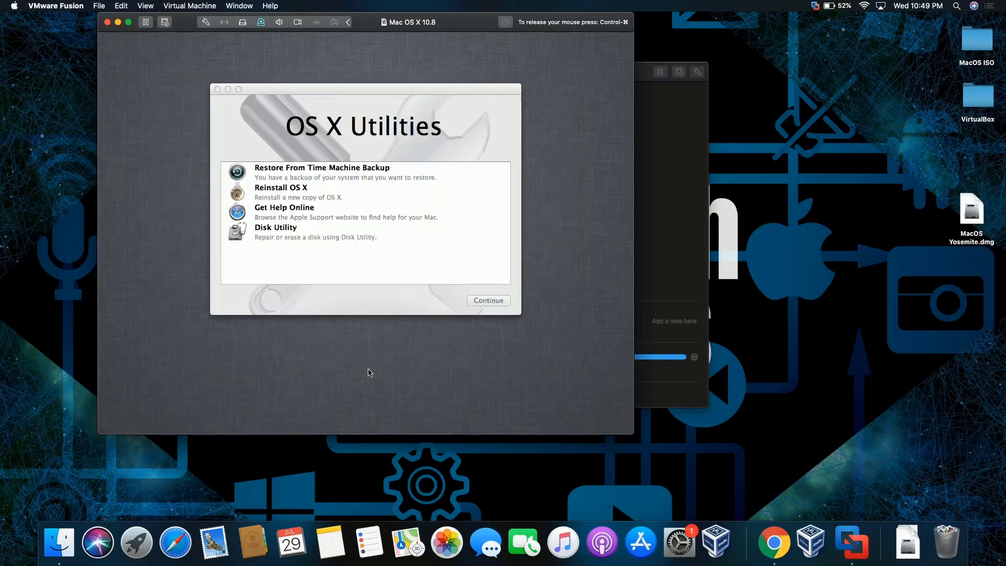
left_click(281, 233)
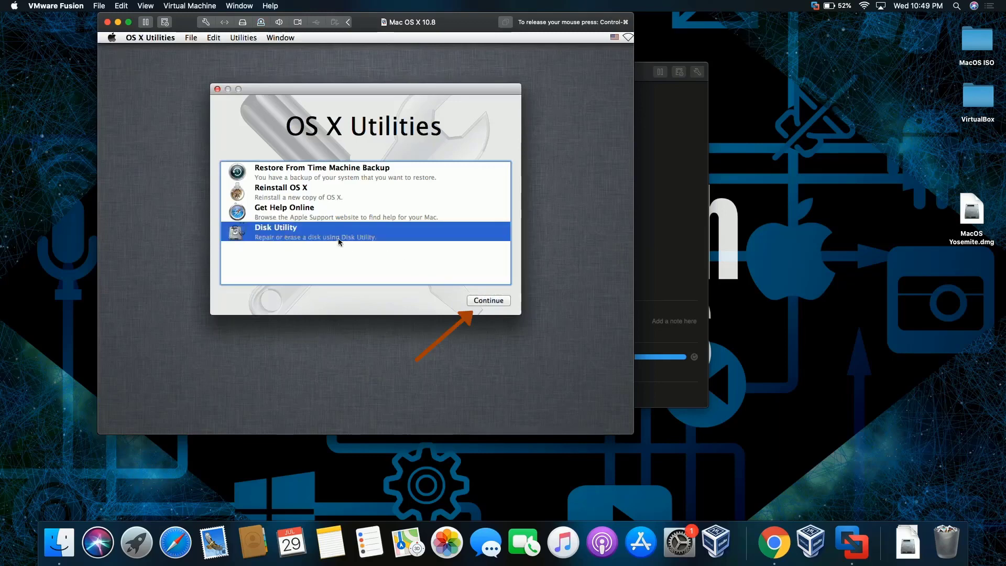
left_click(473, 302)
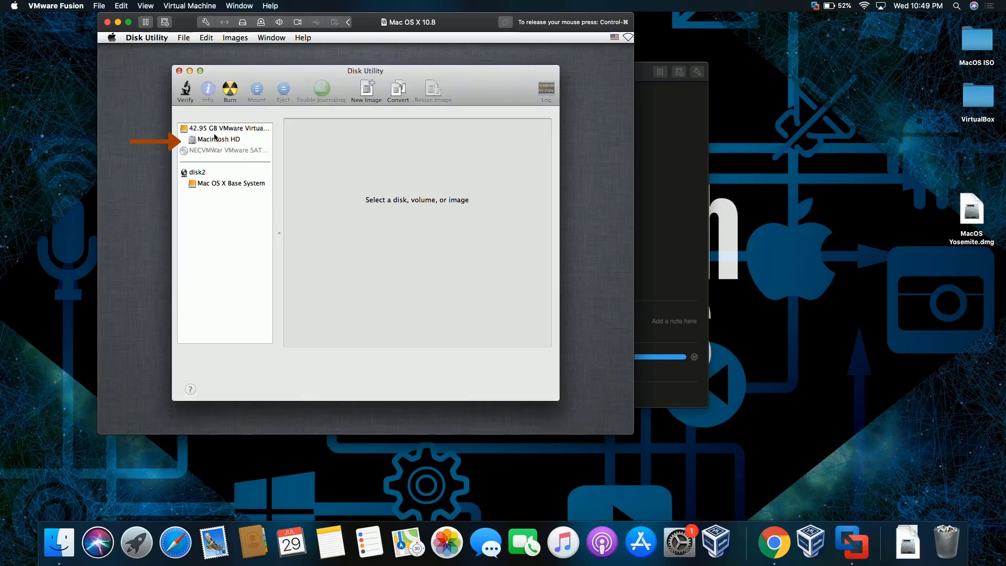
- Close Disk Utility and launch Reinstall OS X
left_click(179, 71)
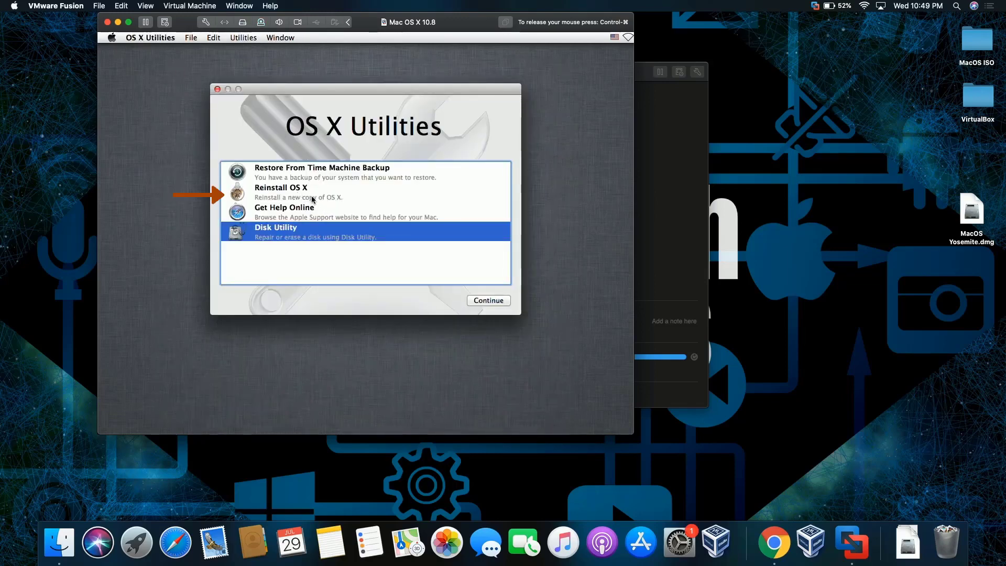
left_click(312, 198)
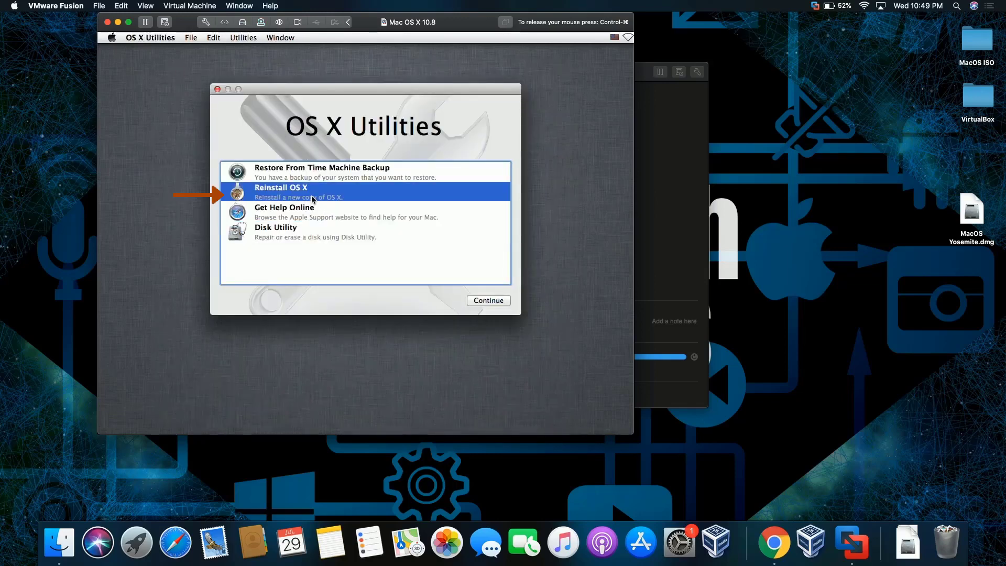
left_click(489, 300)
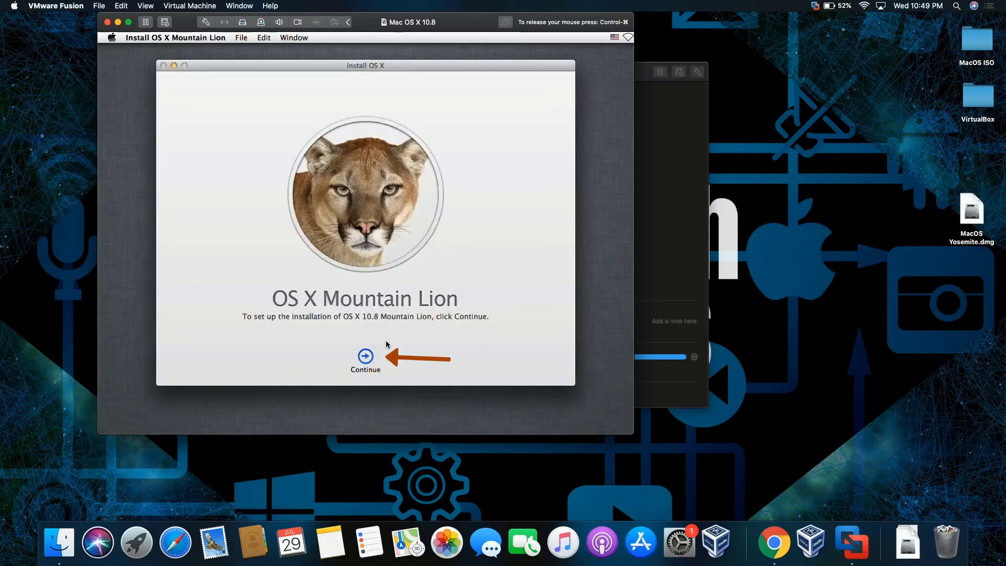
- Agree to the license and install Mountain Lion onto the Macintosh HD disk
left_click(366, 356)
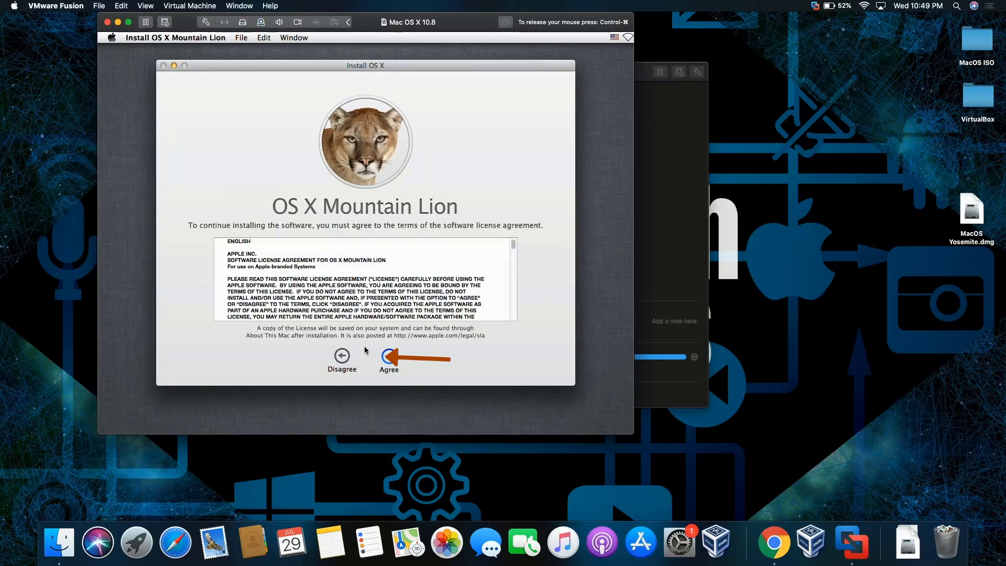
left_click(390, 357)
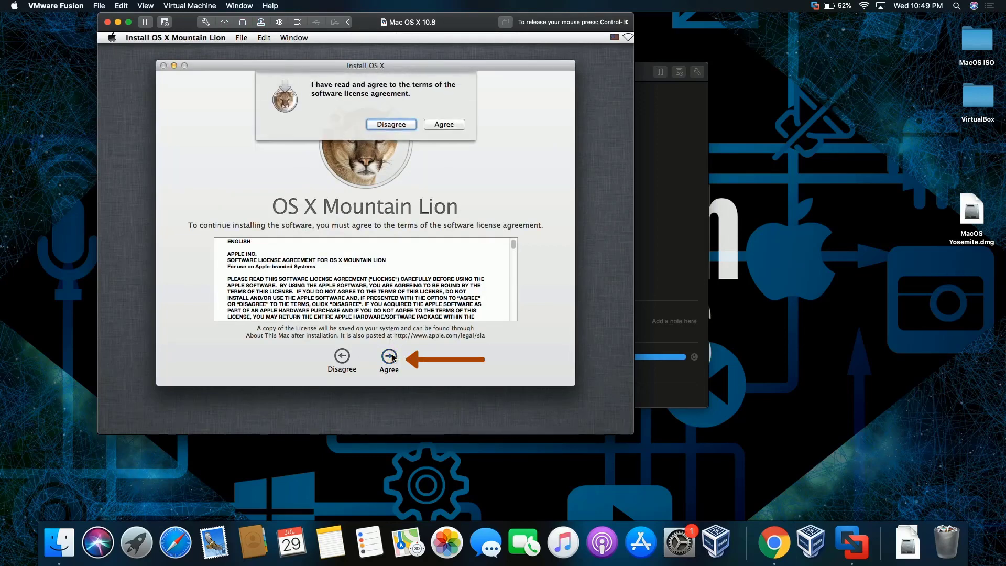
left_click(451, 123)
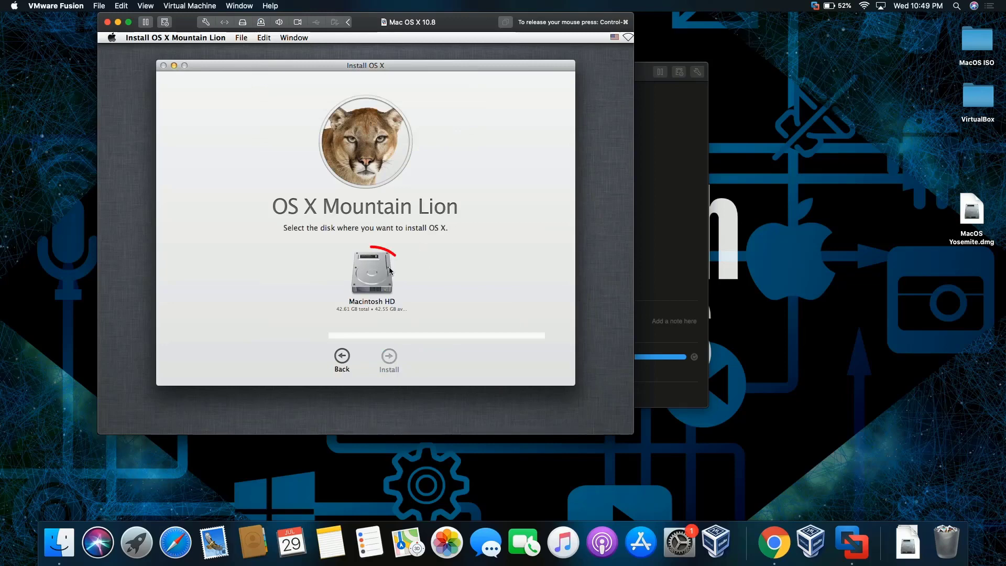
left_click(381, 272)
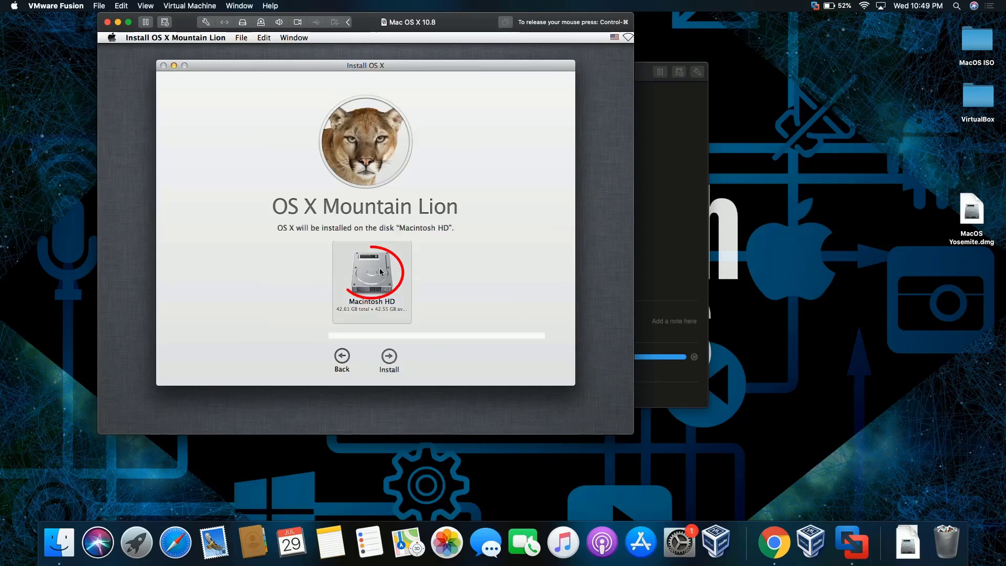
left_click(388, 357)
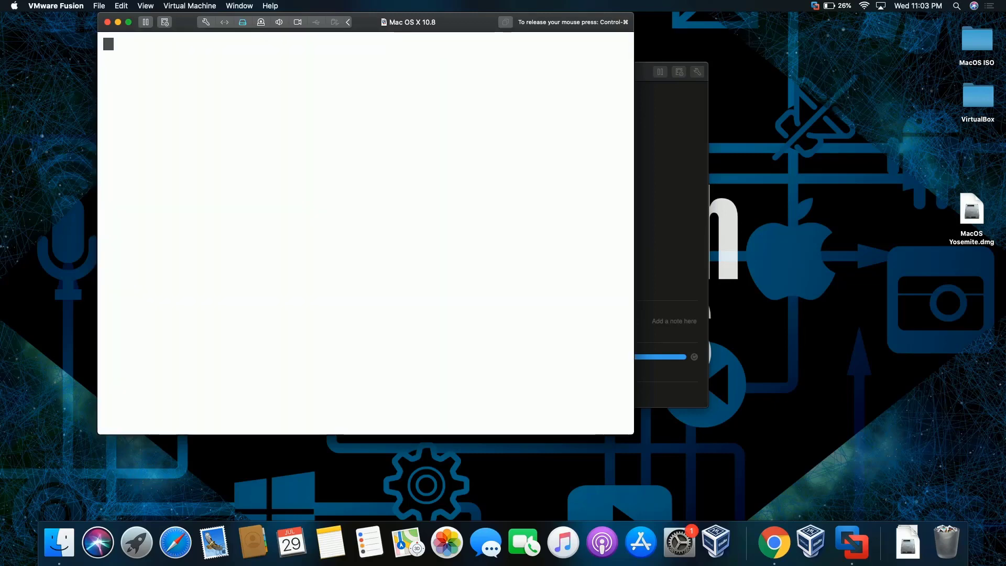
key("ctrl+super")
- Keep United States and the U.S. keyboard, and skip transferring information from another computer
left_click(388, 85)
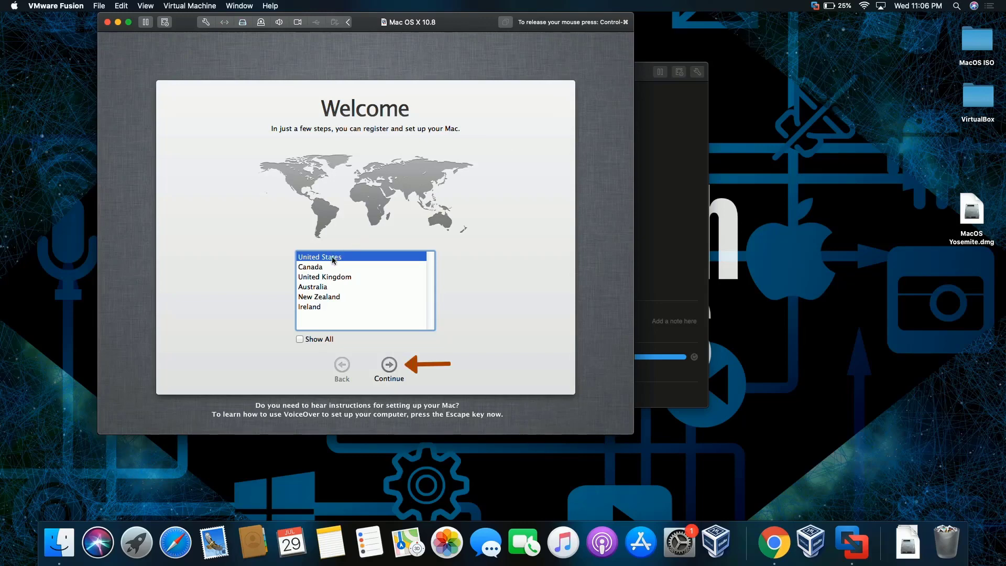
left_click(388, 366)
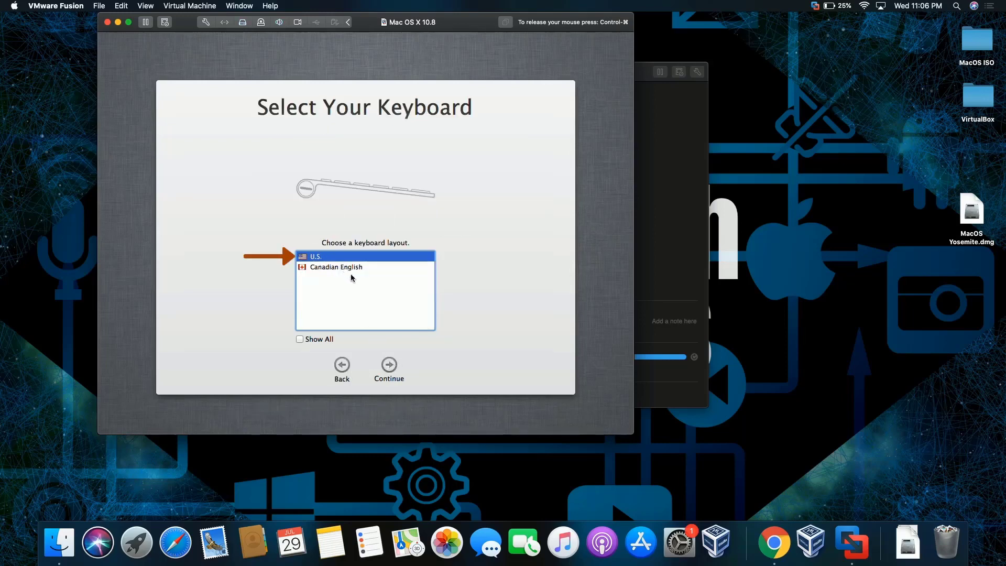
left_click(393, 366)
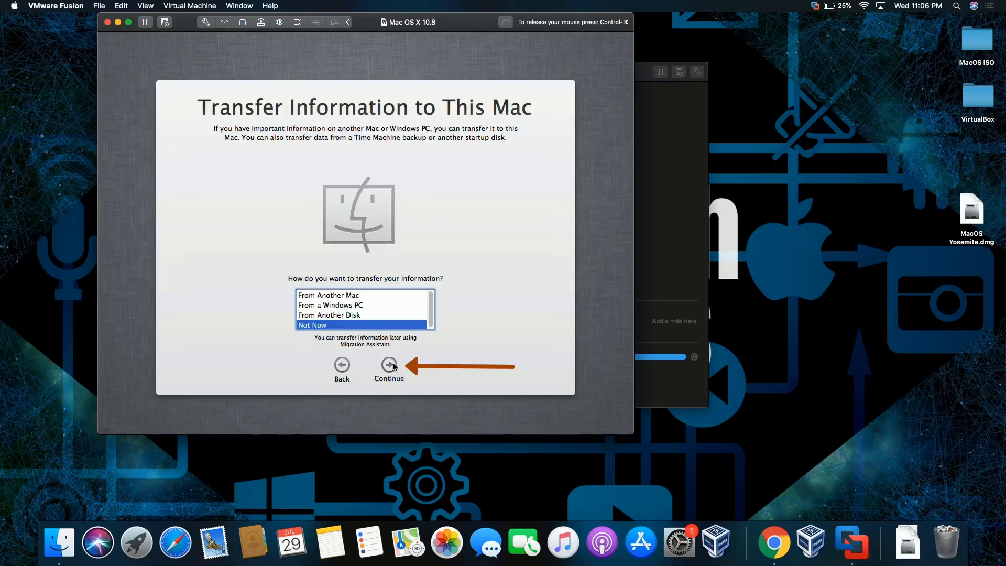
left_click(388, 365)
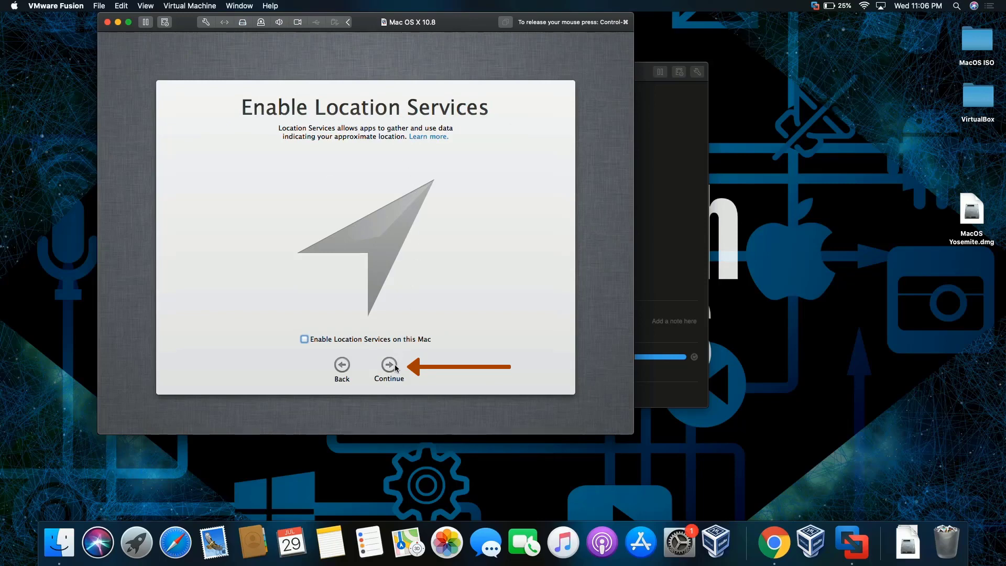
- Decline Location Services, skip Apple ID sign-in, and agree to the OS X terms
left_click(395, 367)
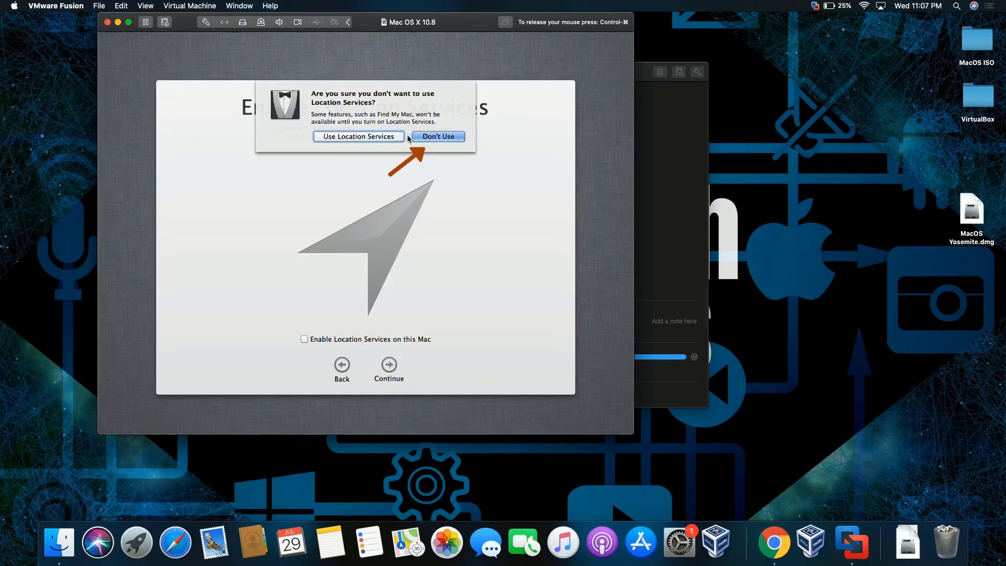
left_click(425, 136)
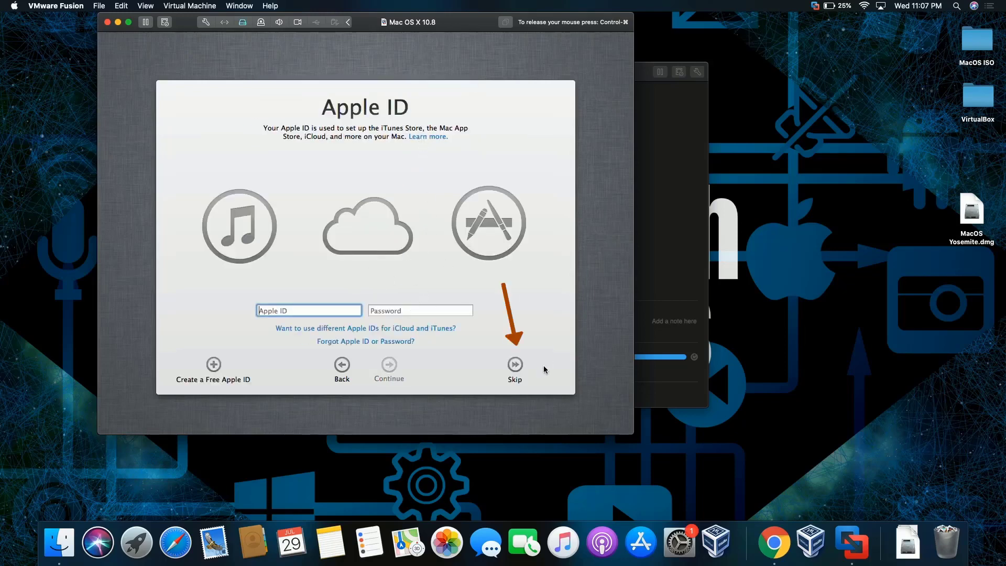
left_click(517, 365)
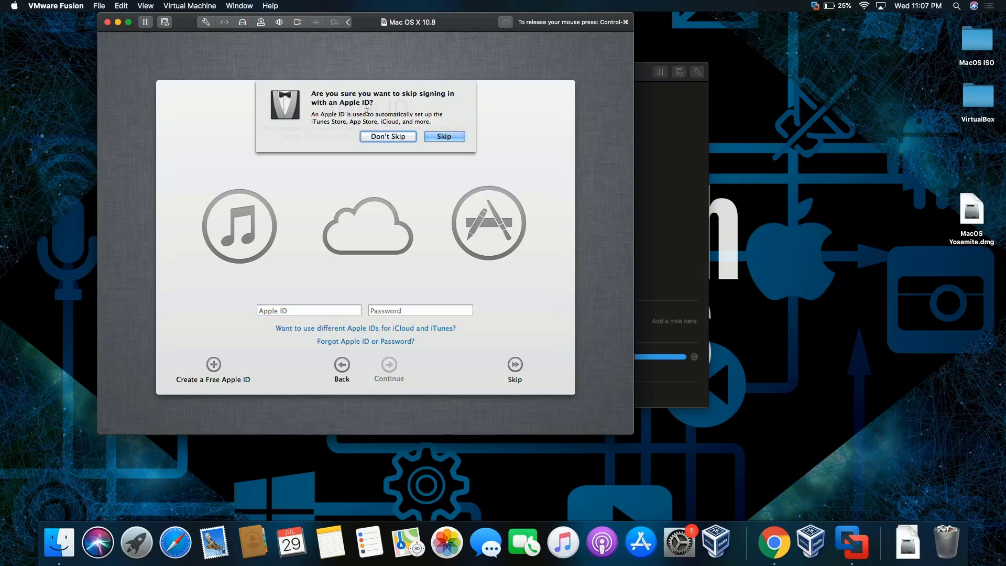
left_click(437, 137)
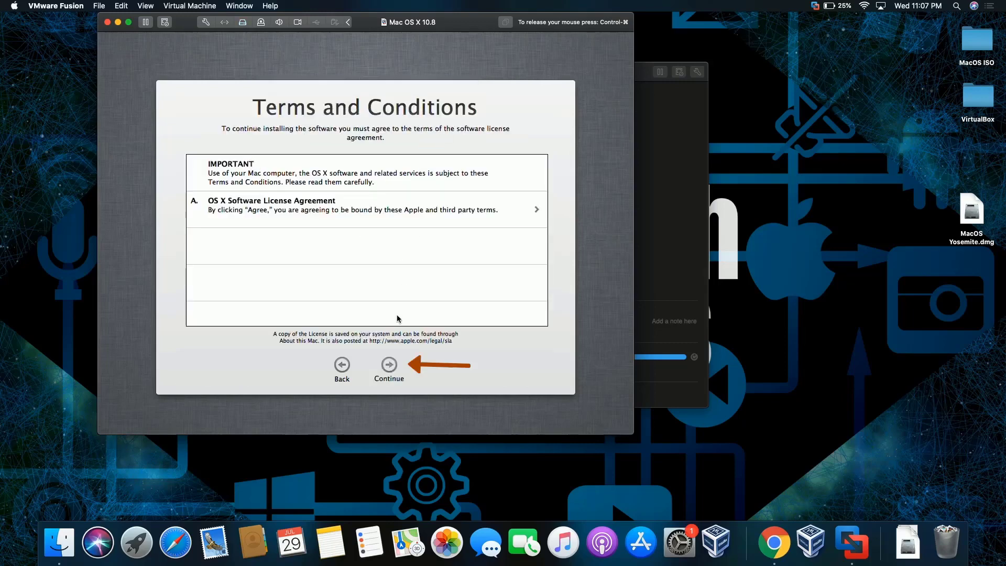
left_click(390, 365)
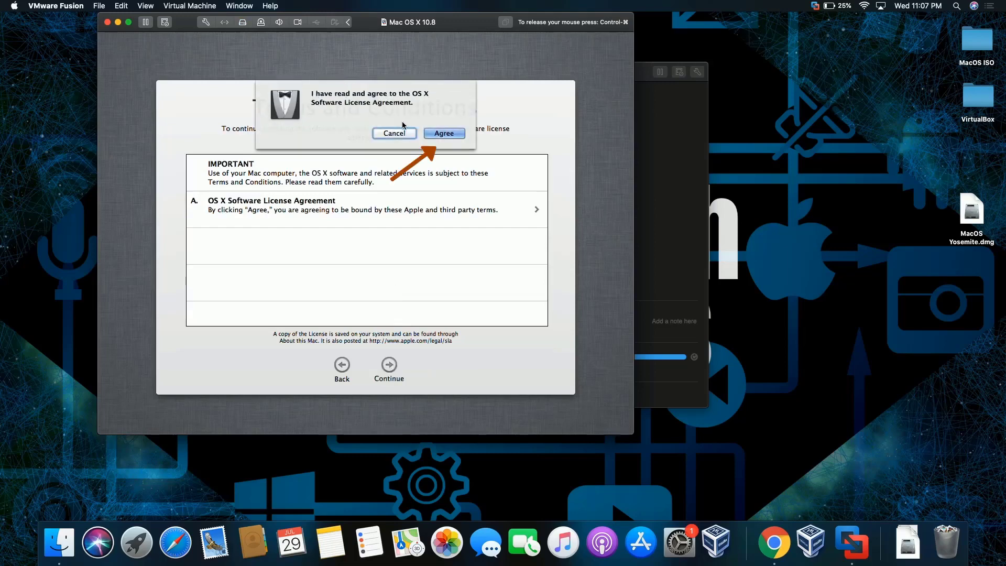
left_click(442, 132)
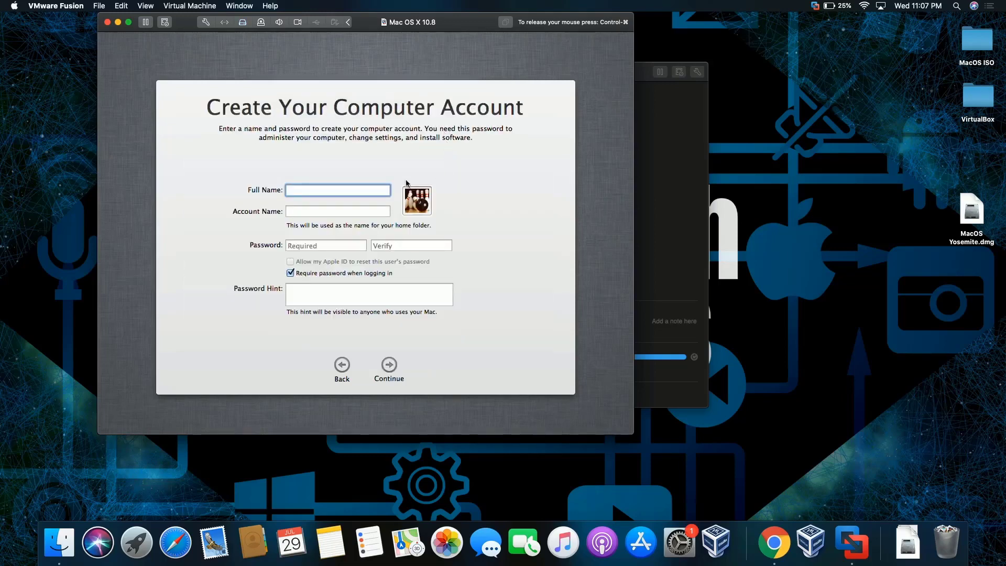
- Enter the full name, the account password and its verification, then continue without a hint
type("Ray")
key("Tab")
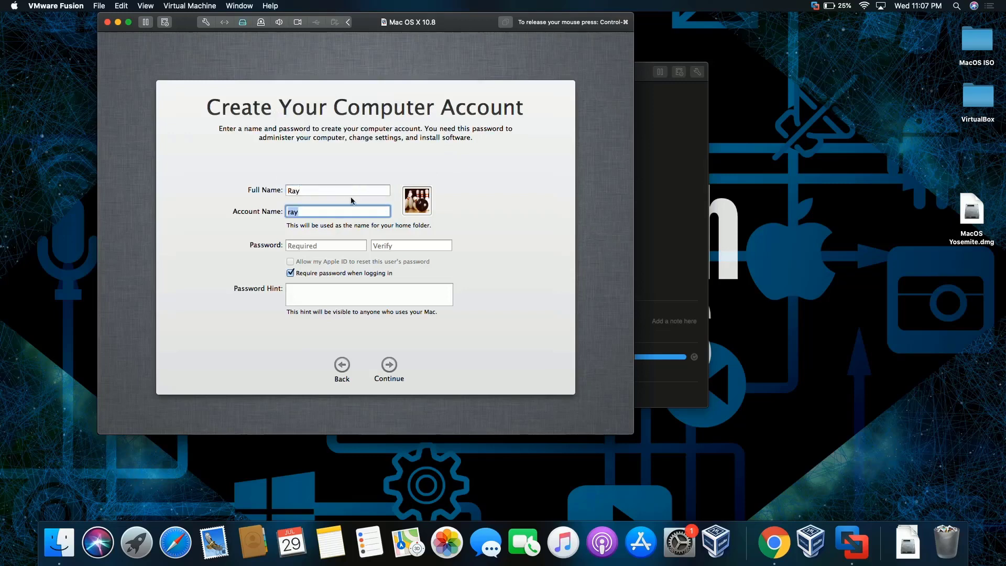
left_click(323, 244)
type("123")
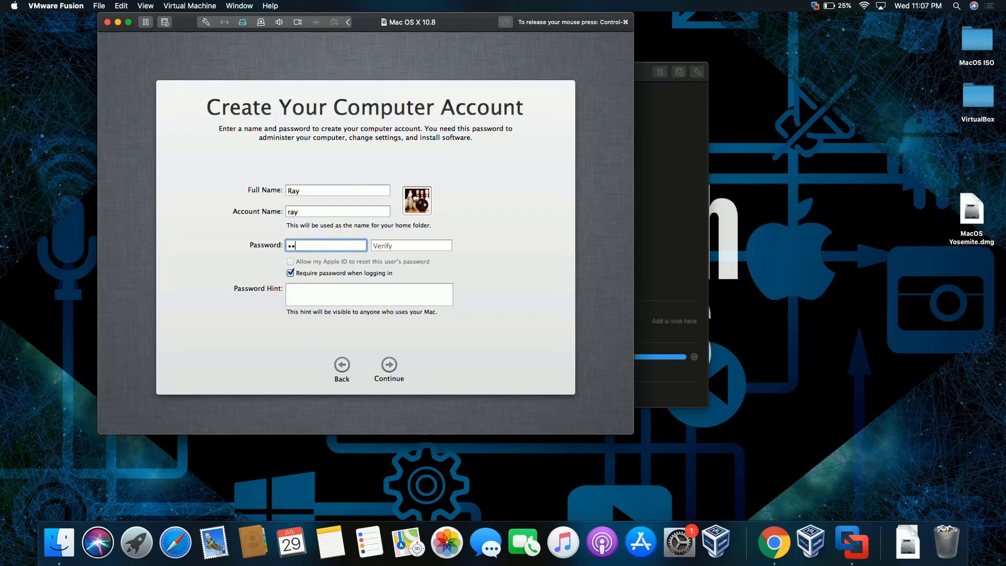
key("Tab")
type("12")
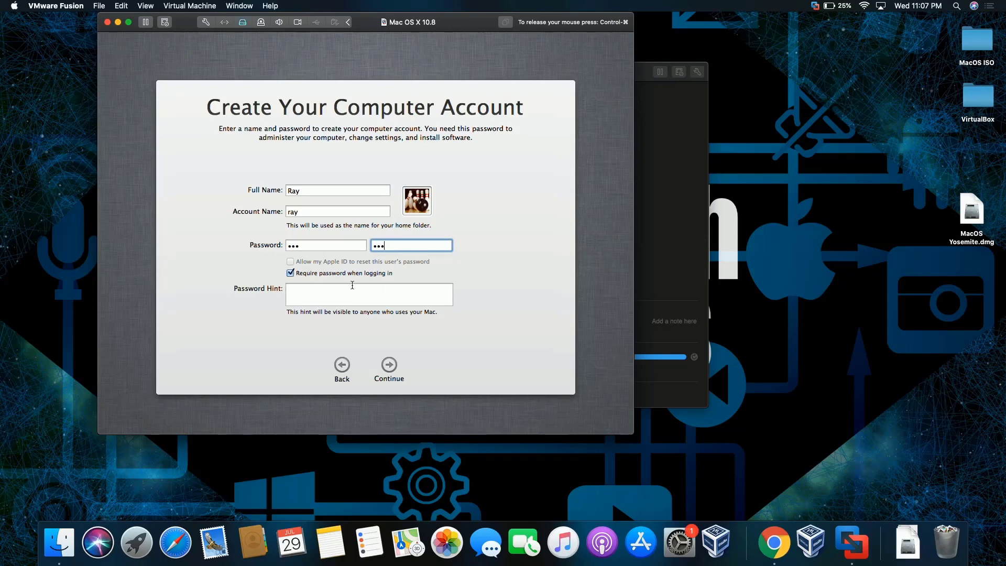
left_click(389, 364)
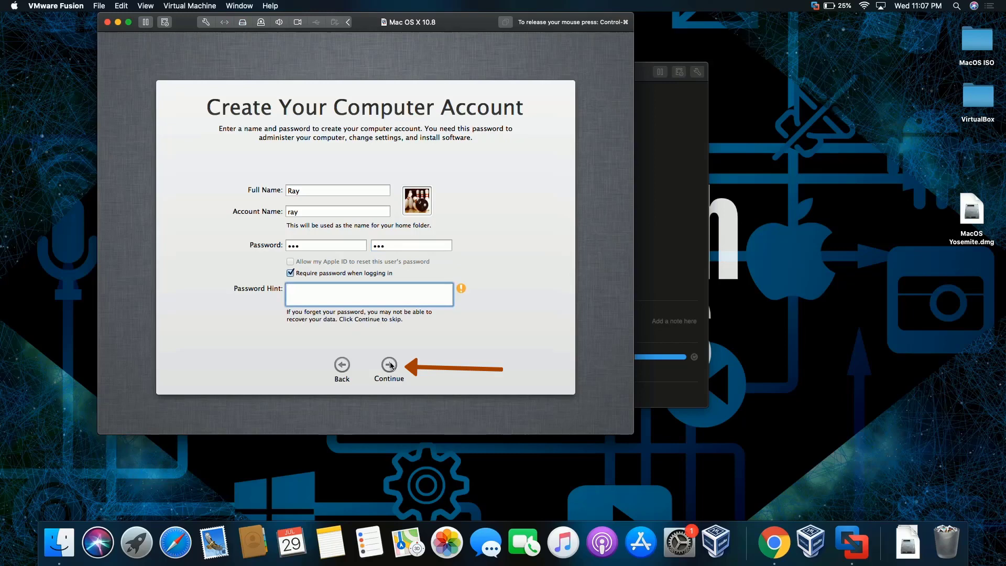
left_click(390, 364)
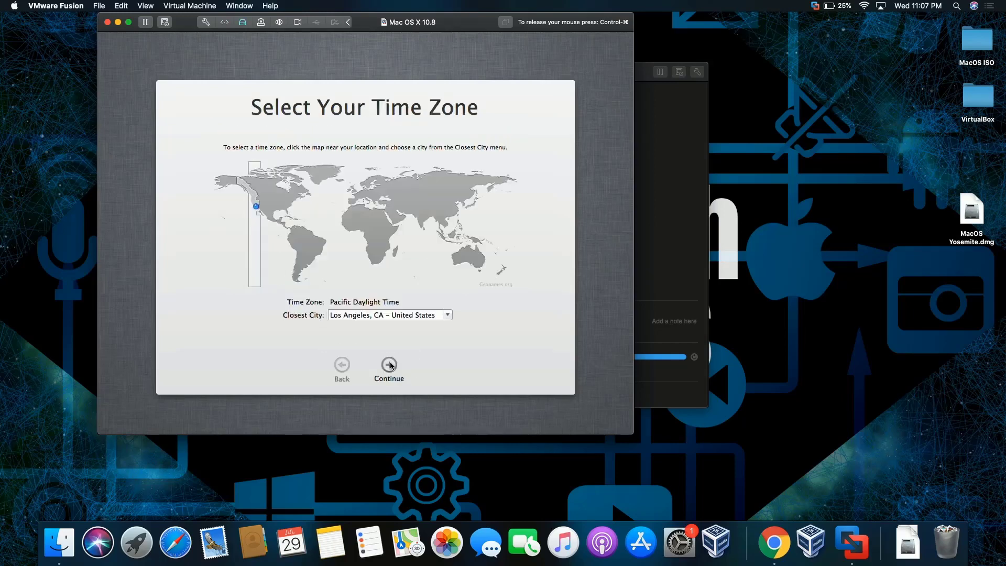
- Set the New York (Eastern) time zone, skip registration, and start using the Mac
left_click(293, 199)
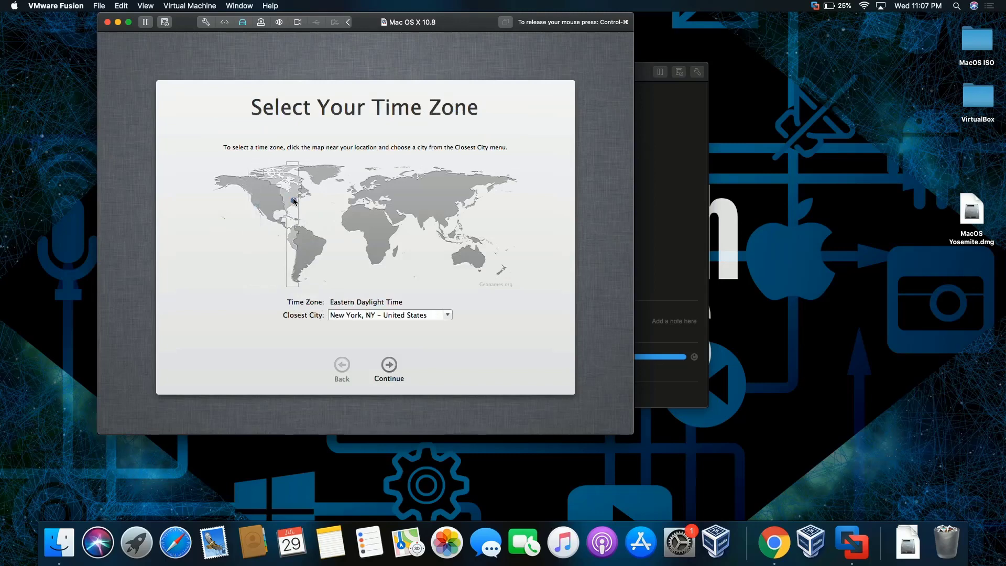
left_click(391, 366)
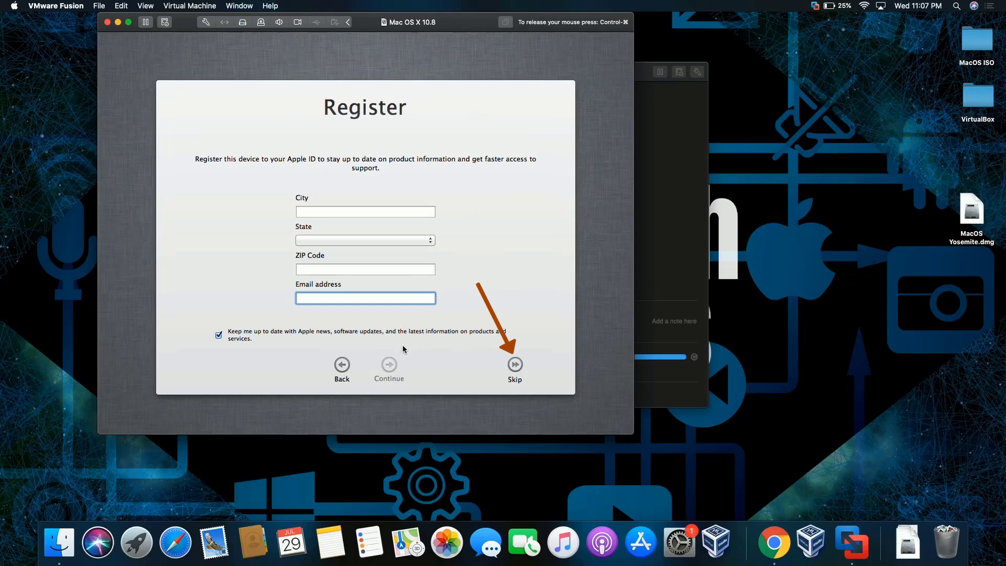
left_click(515, 364)
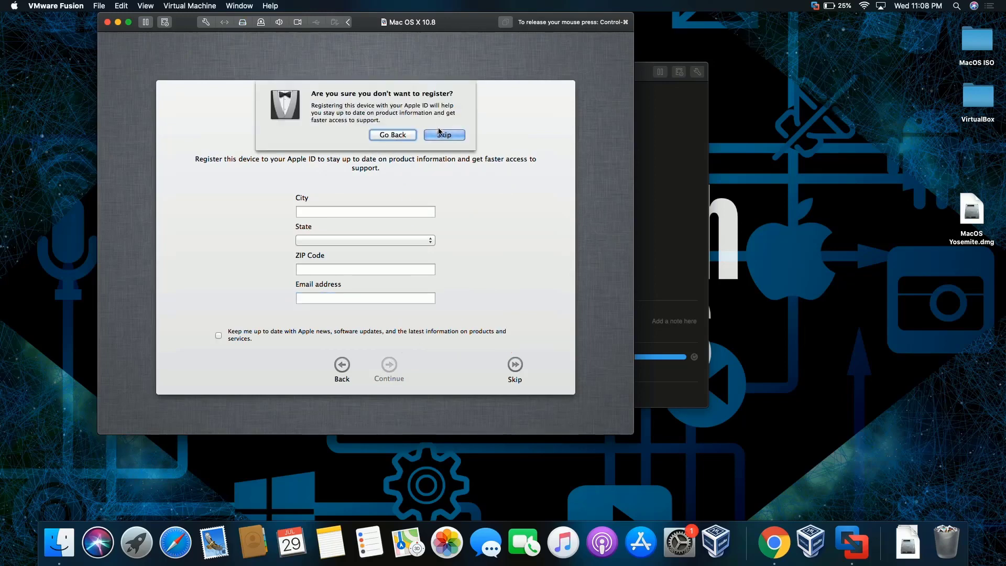
left_click(440, 134)
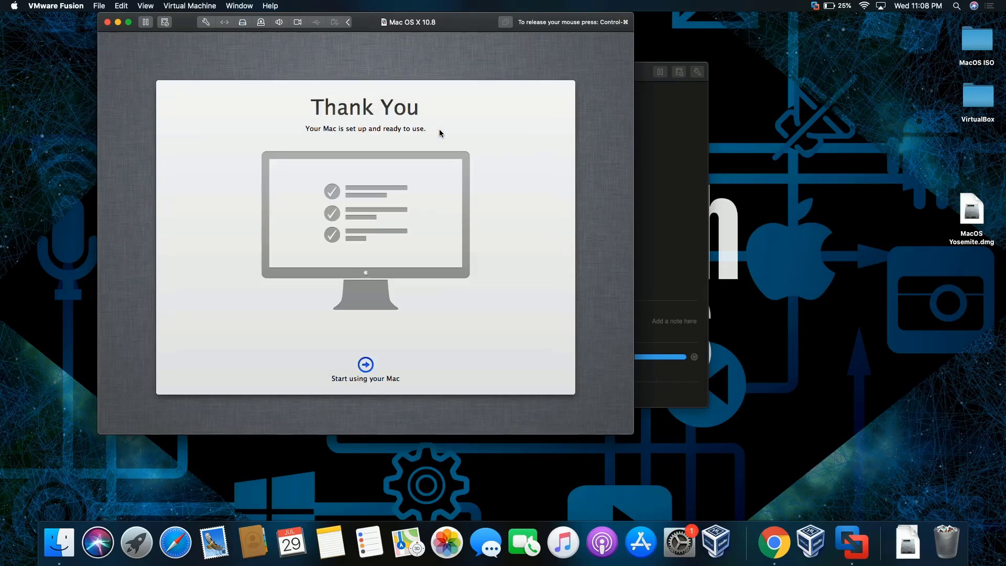
left_click(365, 363)
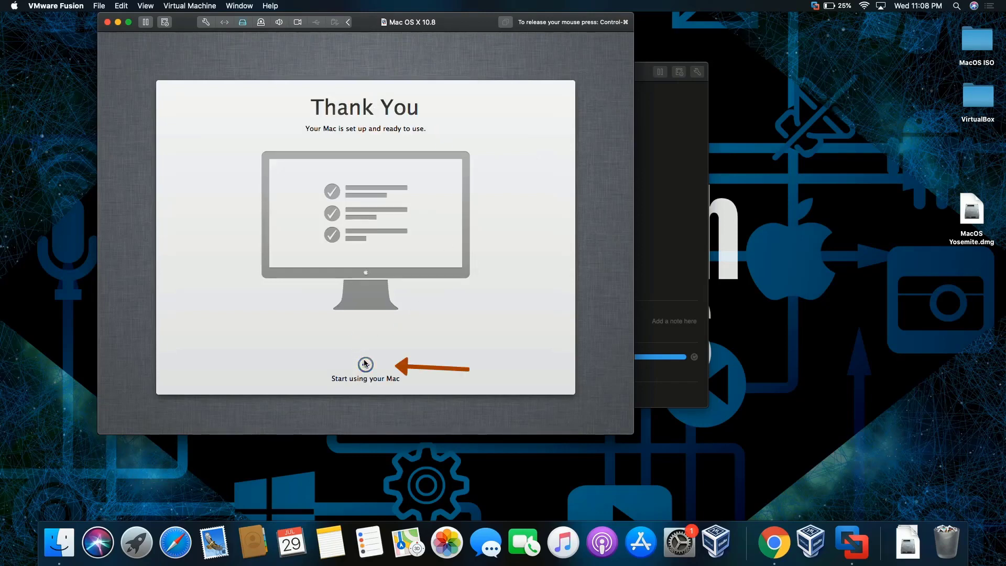
key("ctrl+super")
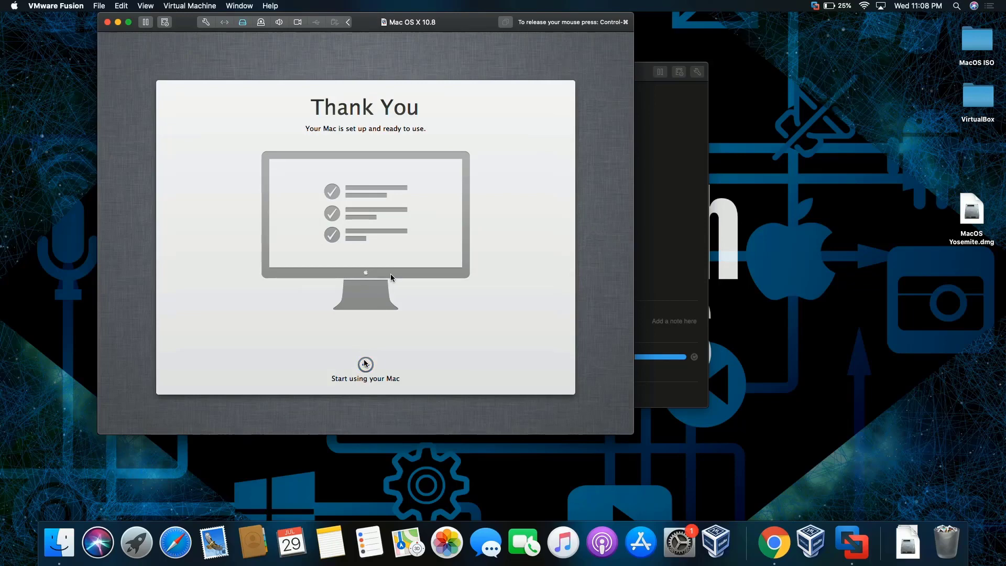